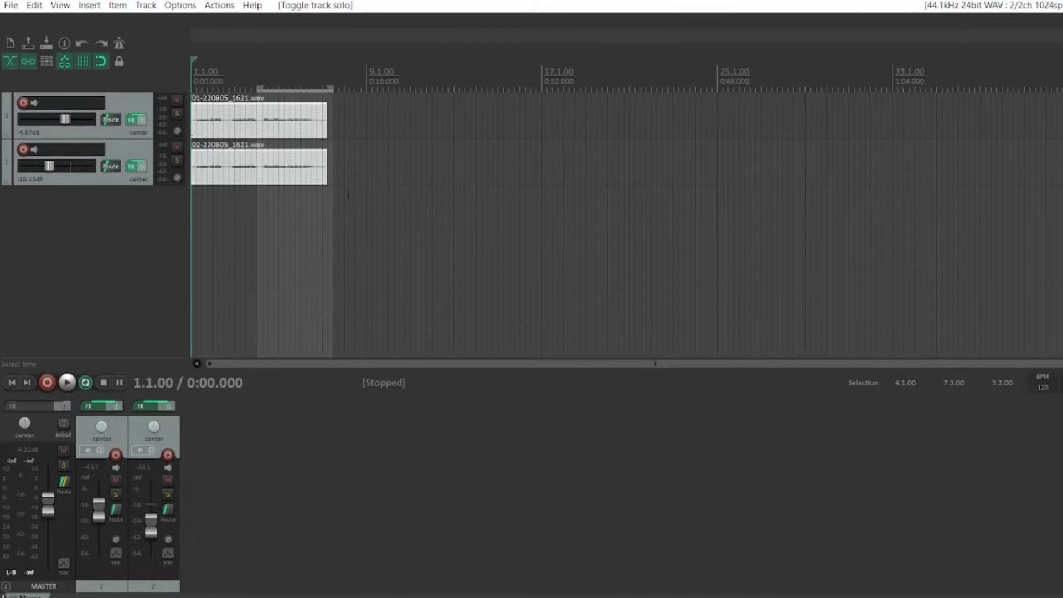
# Play both voice tracks from the start, then stop playback.
pyautogui.click(68, 382)
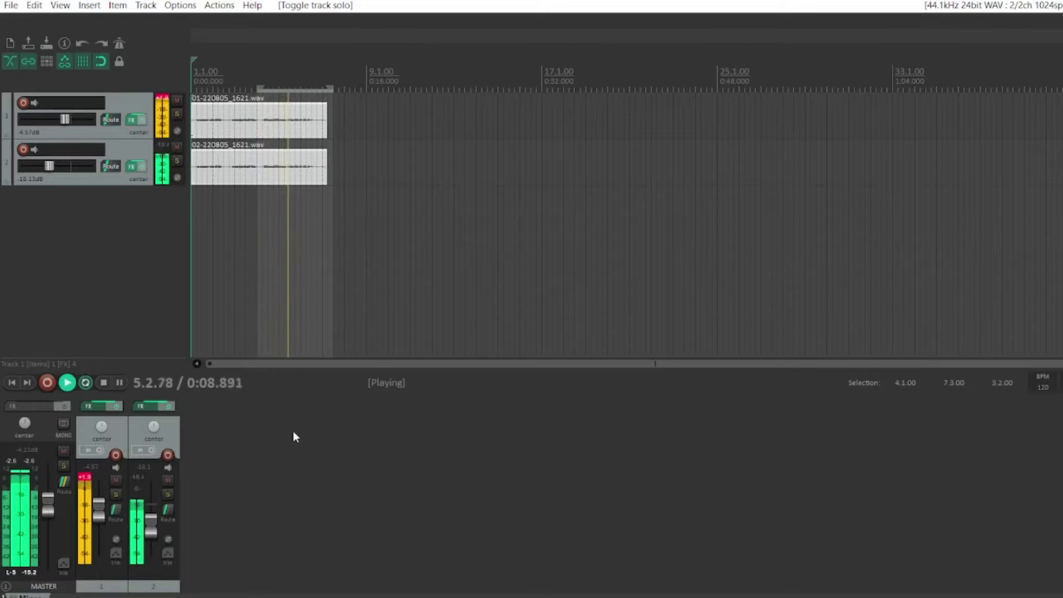
pyautogui.click(103, 382)
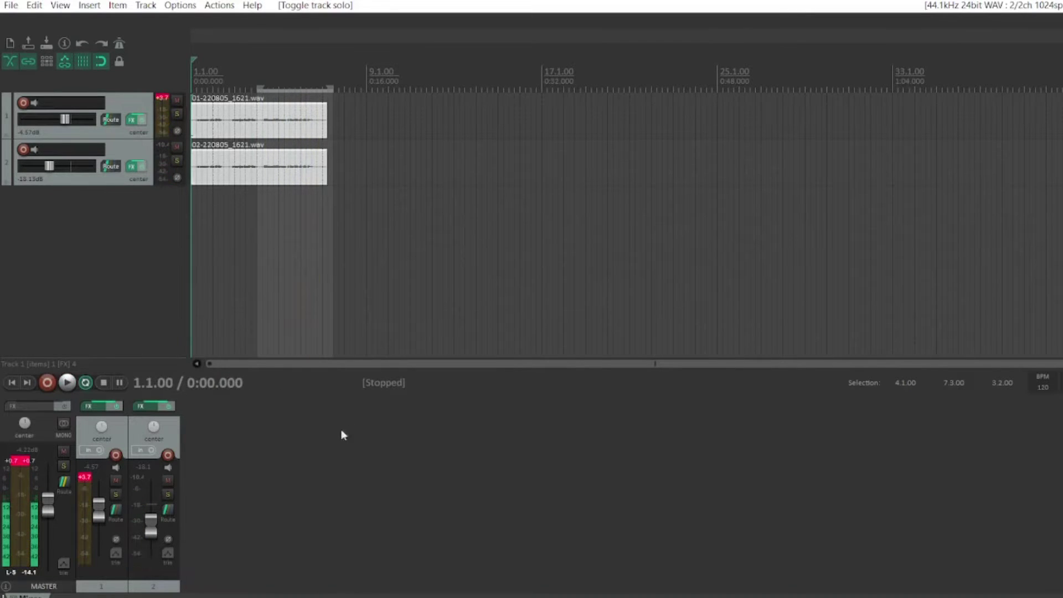
pyautogui.moveTo(98, 411)
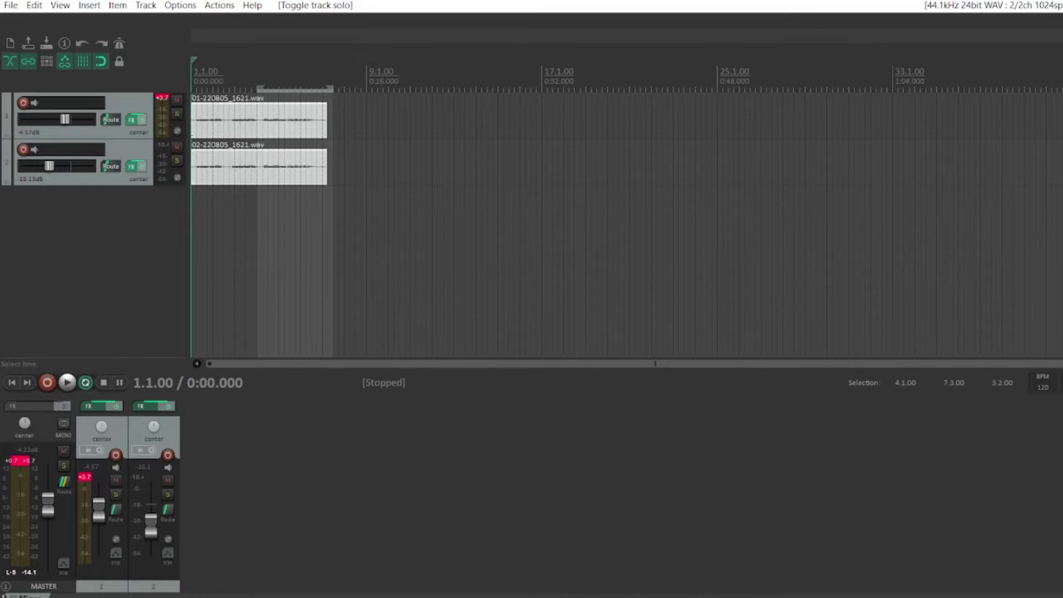
# Open Track 1's FX chain and review the Ring Modulator, Distortion and Stereo Width settings.
pyautogui.click(94, 406)
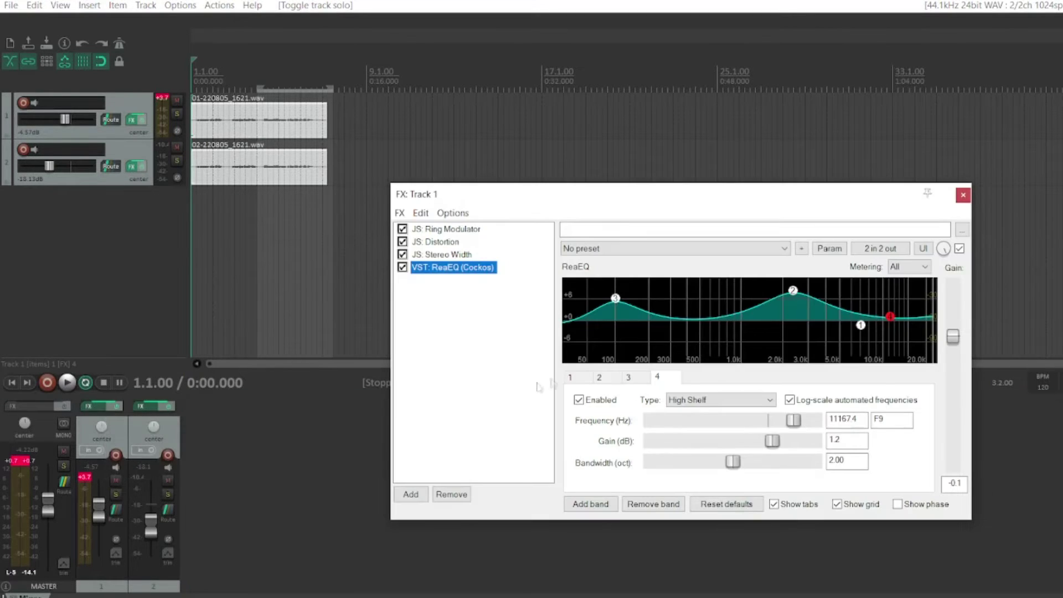
pyautogui.click(479, 231)
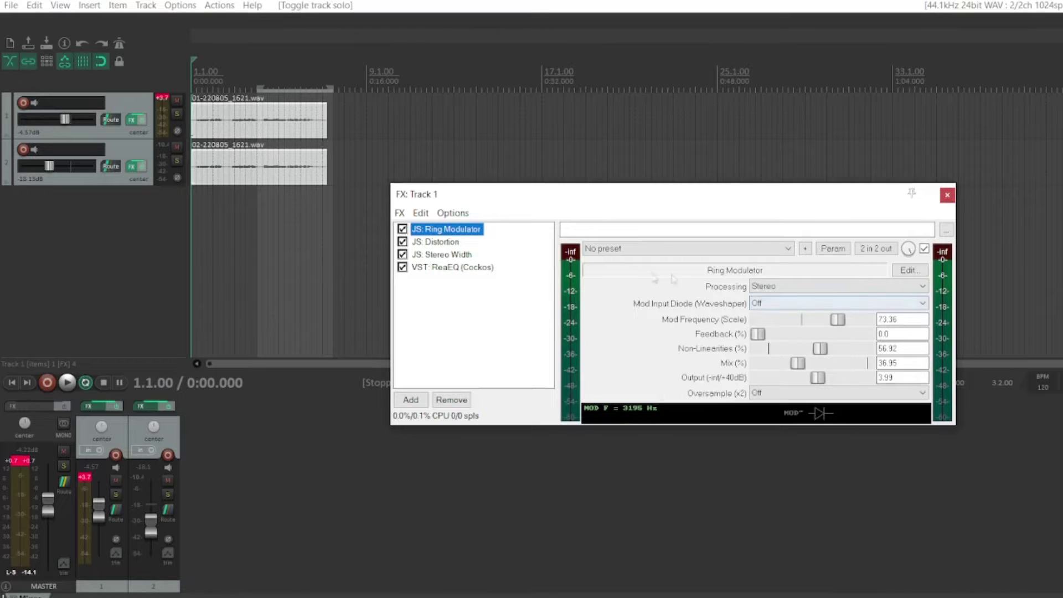
pyautogui.click(457, 243)
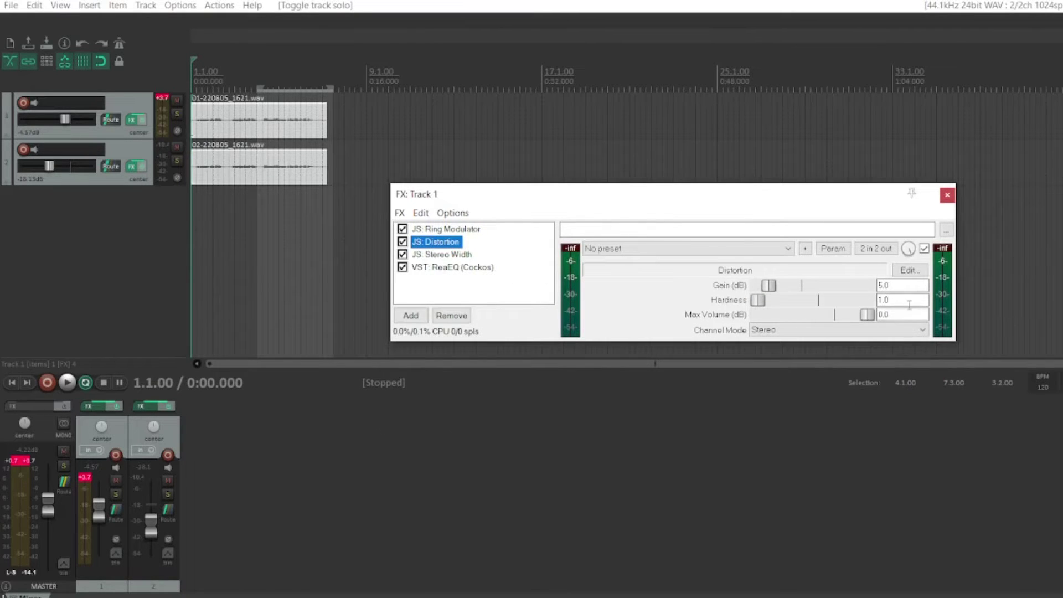
pyautogui.click(468, 256)
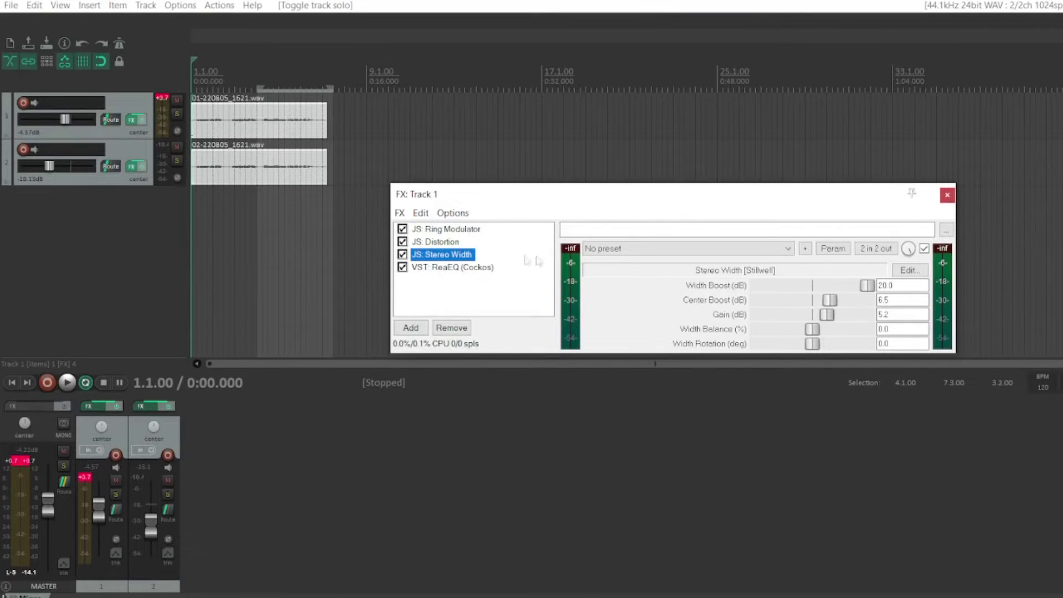
# Inspect ReaEQ bands 3 (~101 Hz), 2 (~2350 Hz), 1 and 4 unchanged, then close the chain.
pyautogui.click(450, 267)
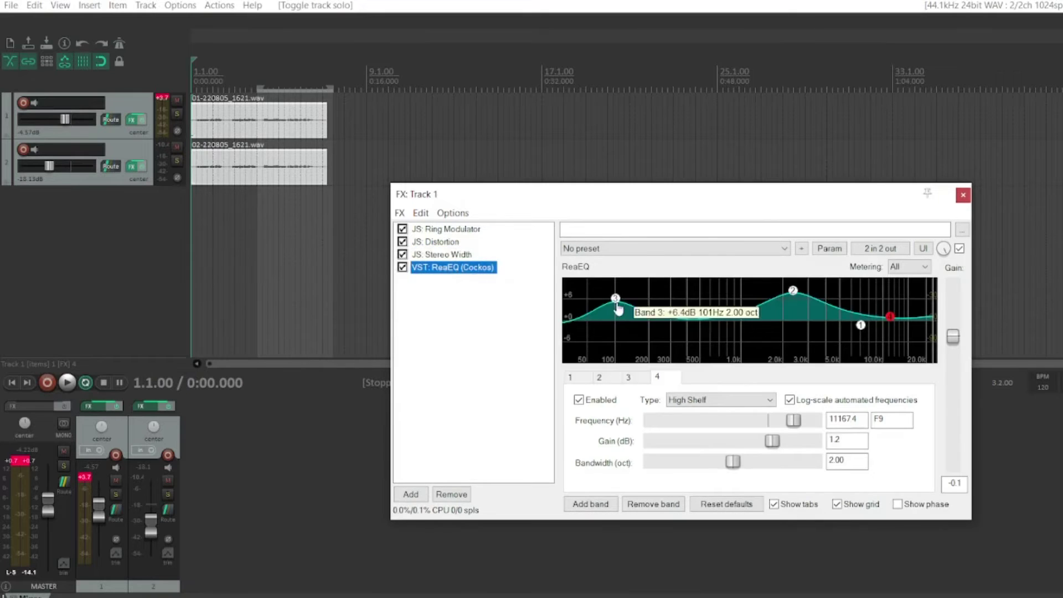
pyautogui.click(616, 299)
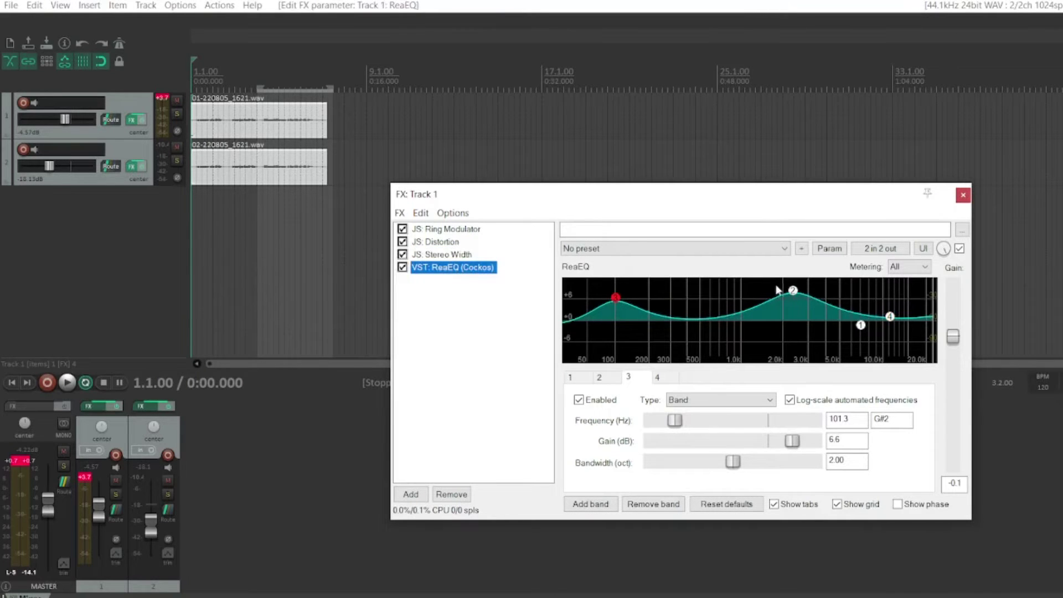
pyautogui.click(792, 292)
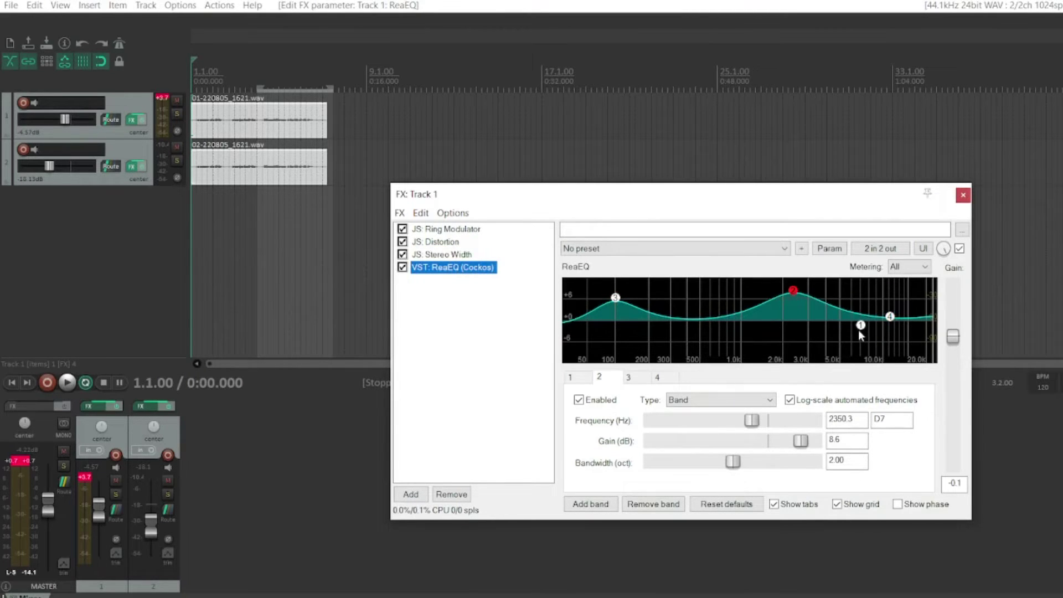
pyautogui.click(860, 327)
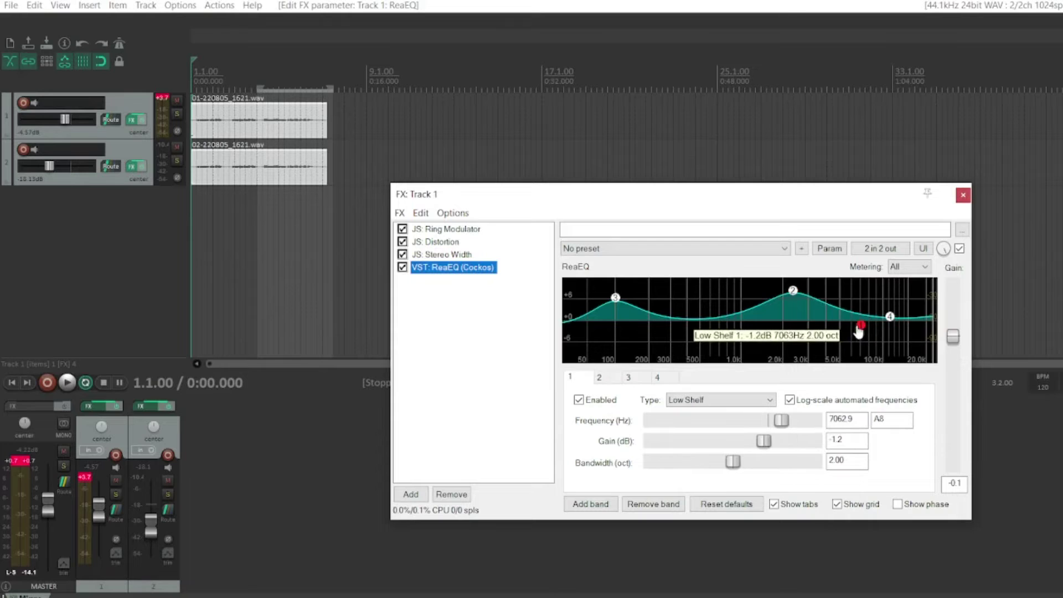
pyautogui.click(889, 325)
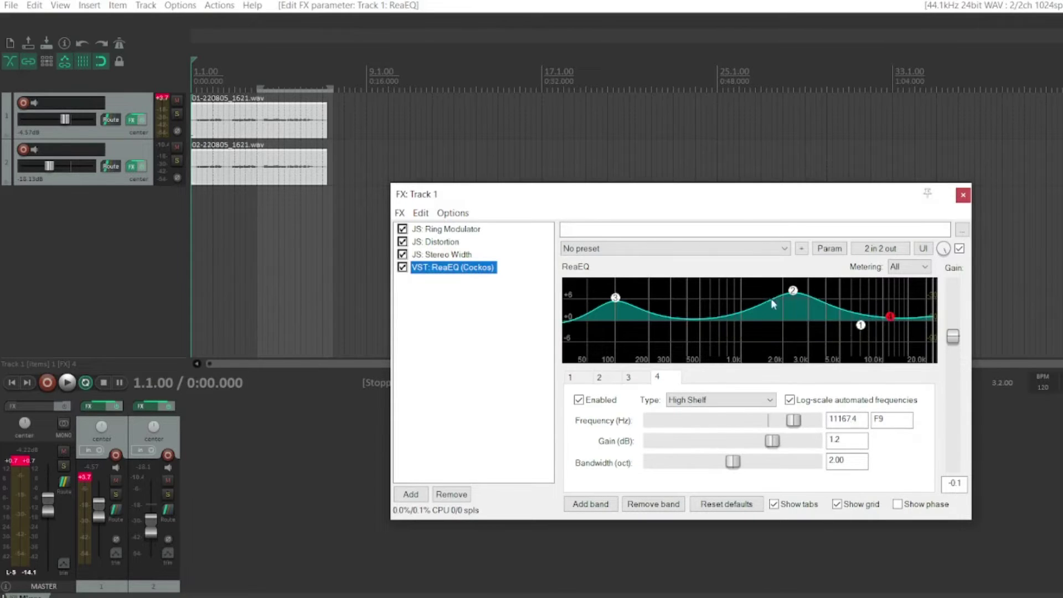
pyautogui.click(963, 197)
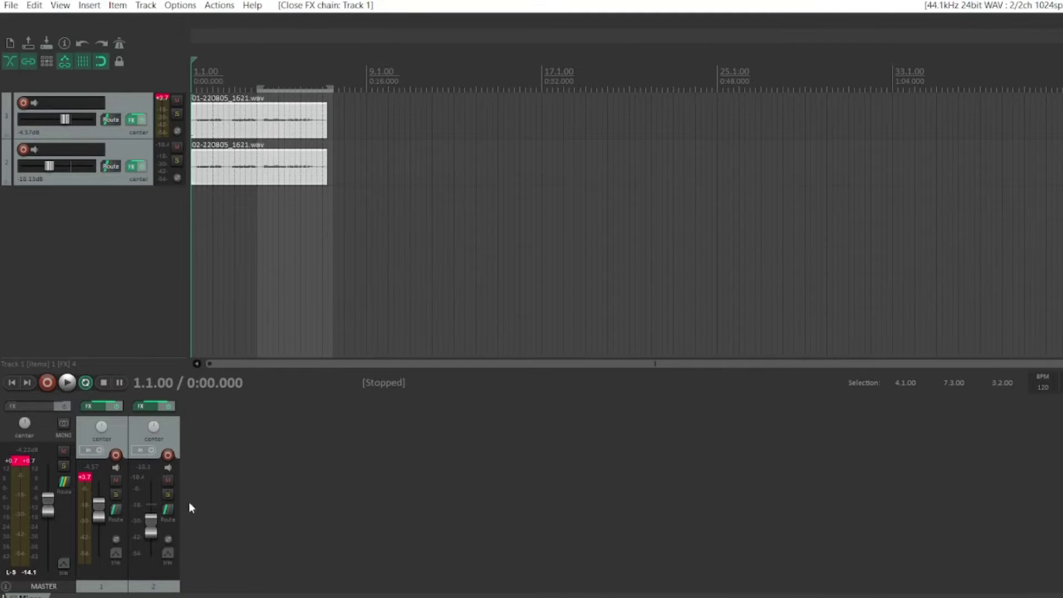
# Solo Track 1, listen to it alone, stop, then unsolo it.
pyautogui.click(115, 493)
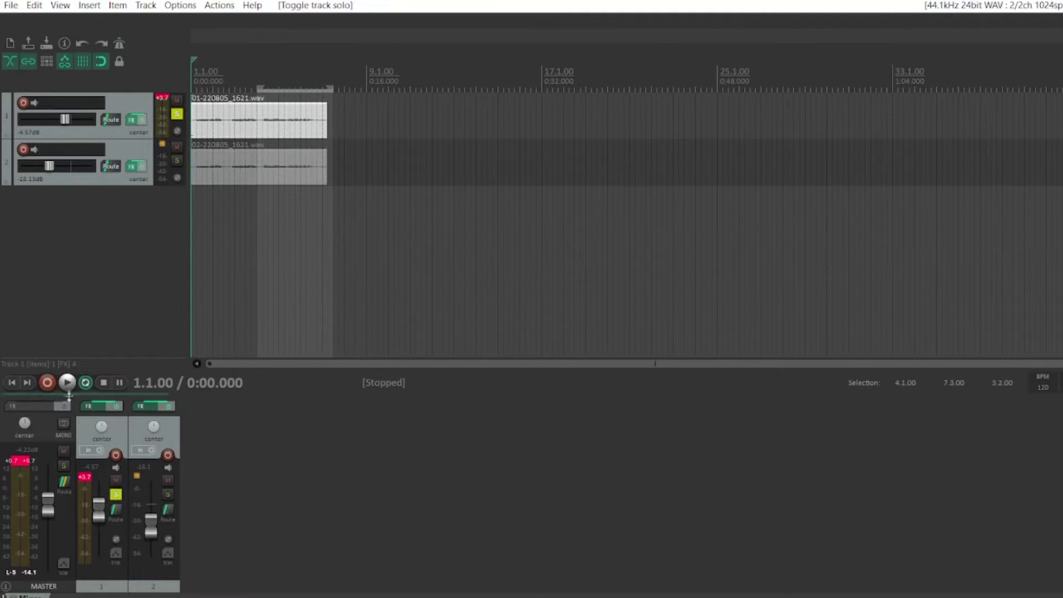
pyautogui.click(68, 388)
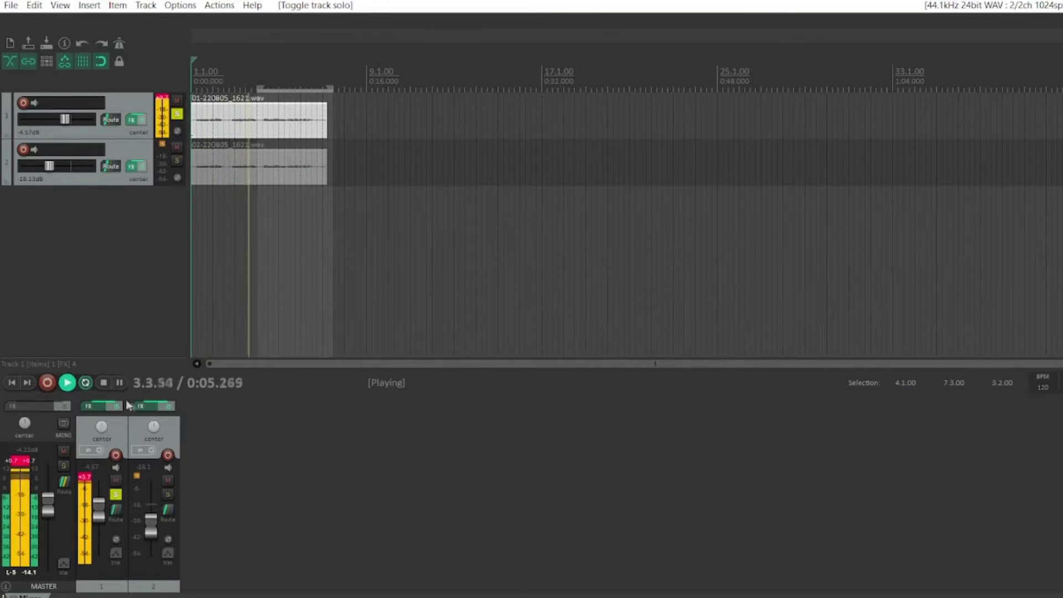
pyautogui.click(103, 383)
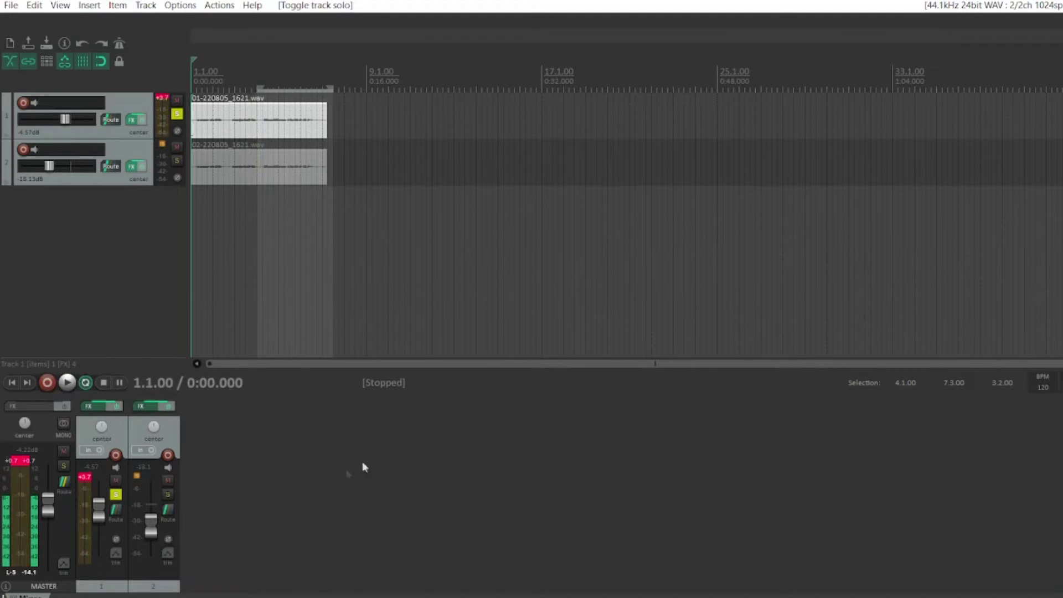
pyautogui.click(116, 493)
# Open Track 2's FX chain and review Ring Modulator, ReaPitch, Stereo Width, then ReaEQ.
pyautogui.click(141, 407)
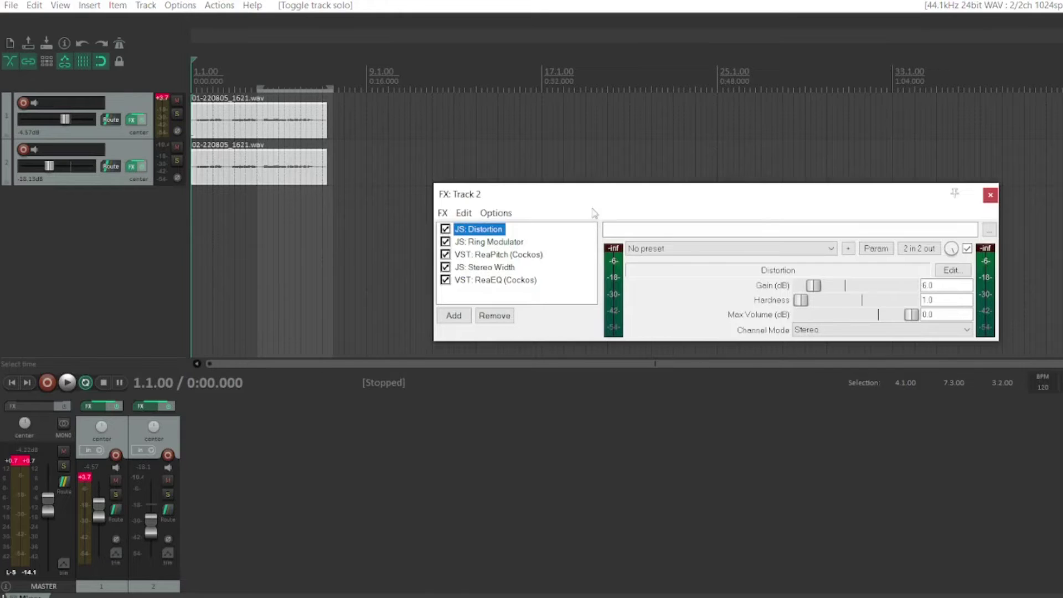
pyautogui.moveTo(595, 202); pyautogui.dragTo(563, 229)
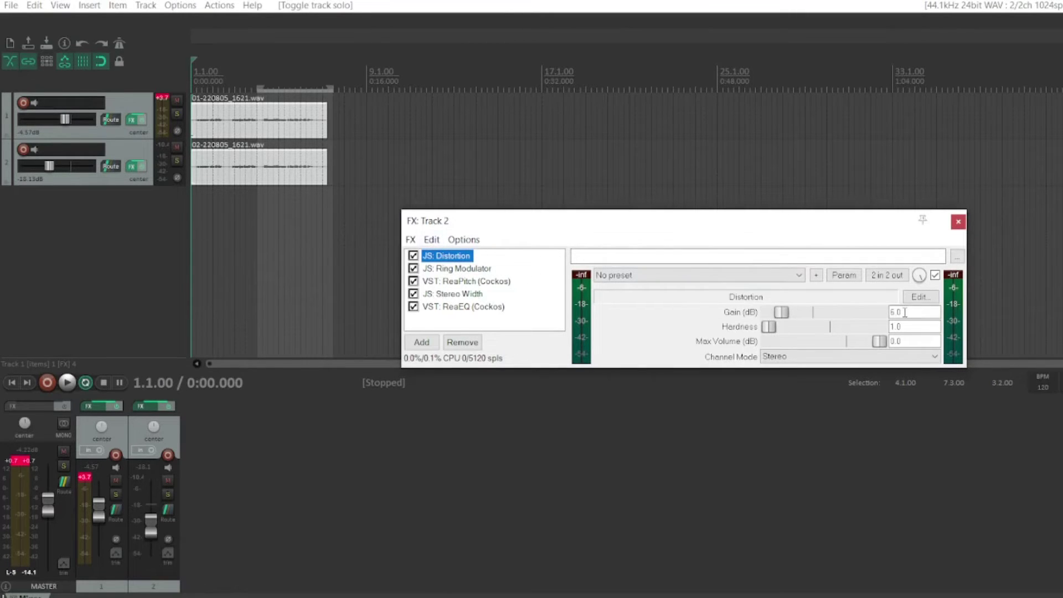
pyautogui.click(485, 270)
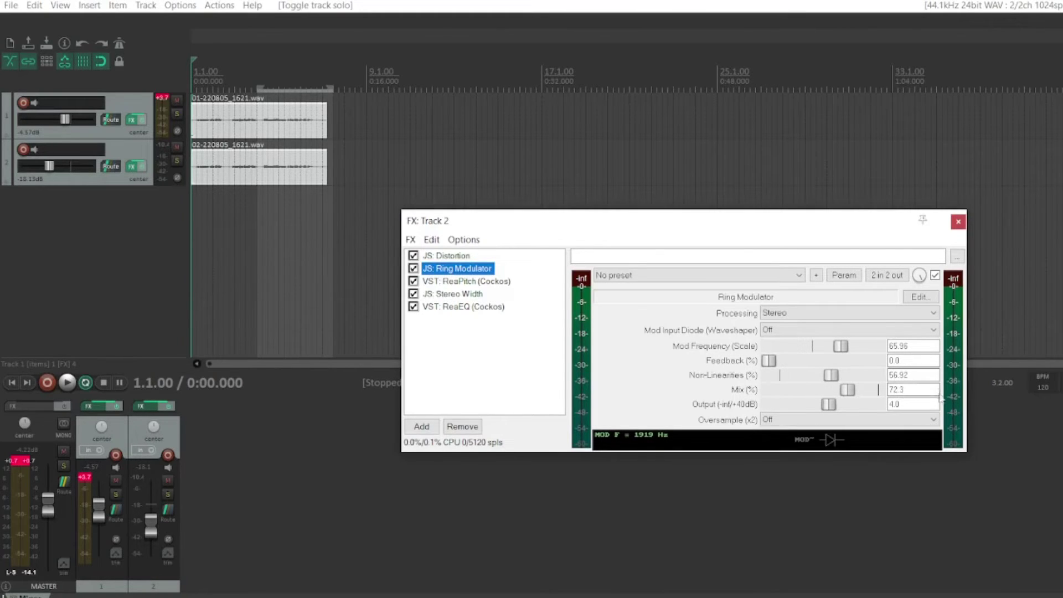
pyautogui.click(483, 282)
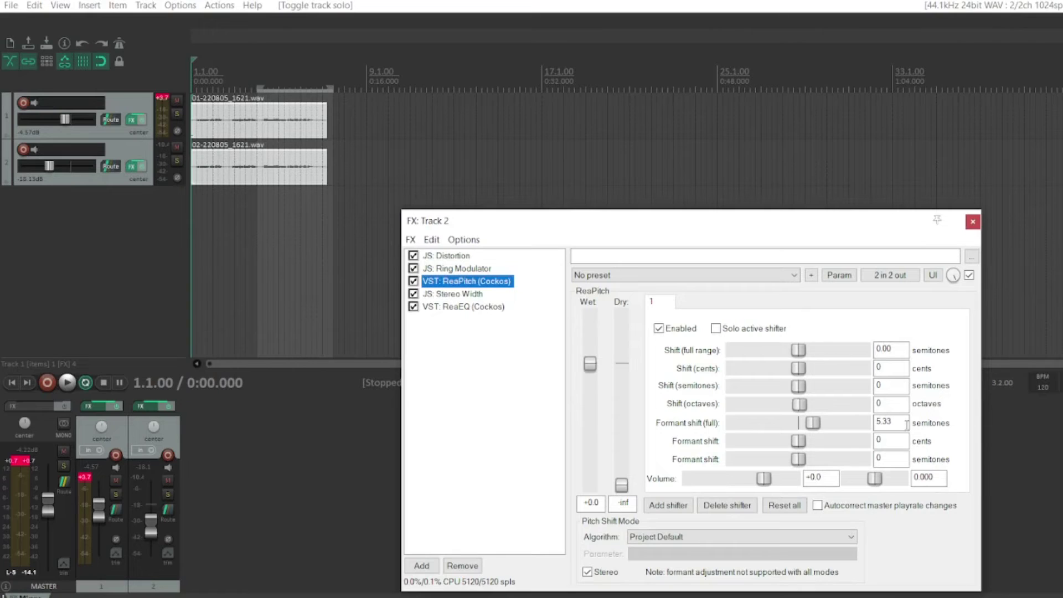
pyautogui.click(479, 294)
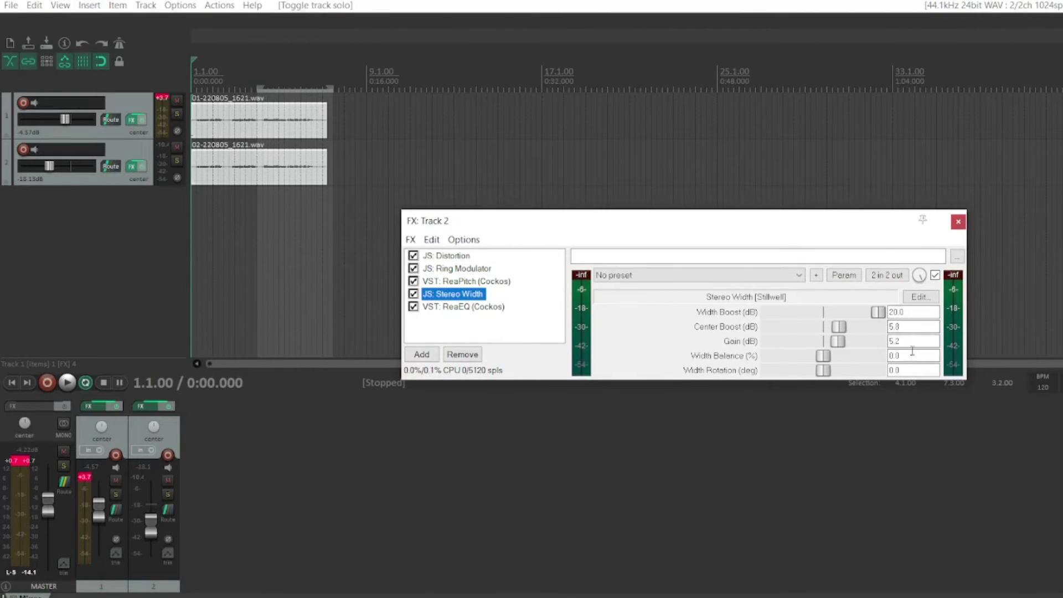
pyautogui.click(484, 309)
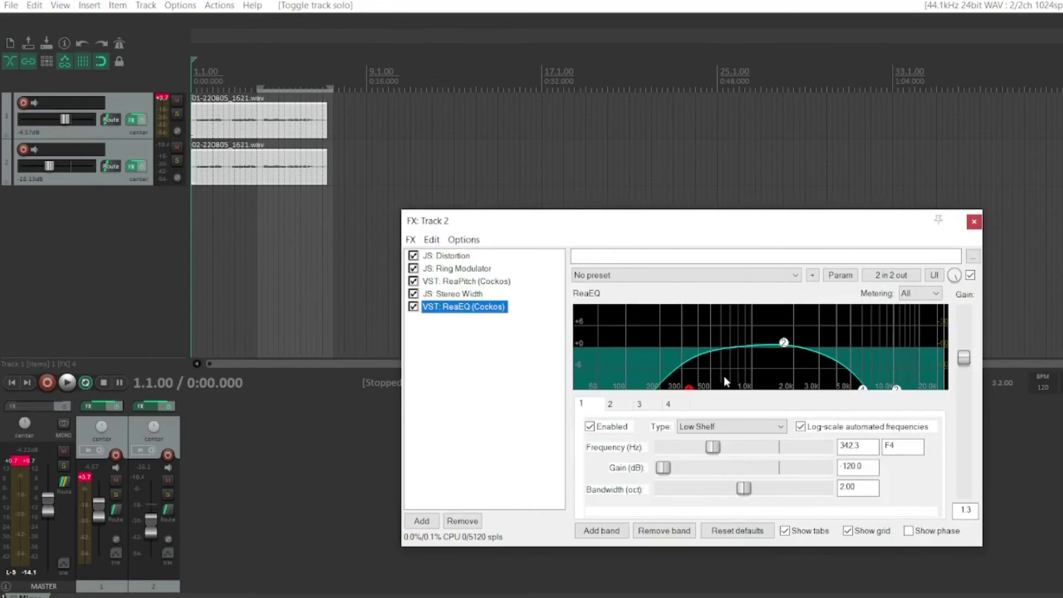
# Inspect ReaEQ bands 2 and 4, move band 3 to about 7450.7 Hz, and close the chain.
pyautogui.moveTo(688, 389)
pyautogui.click(783, 343)
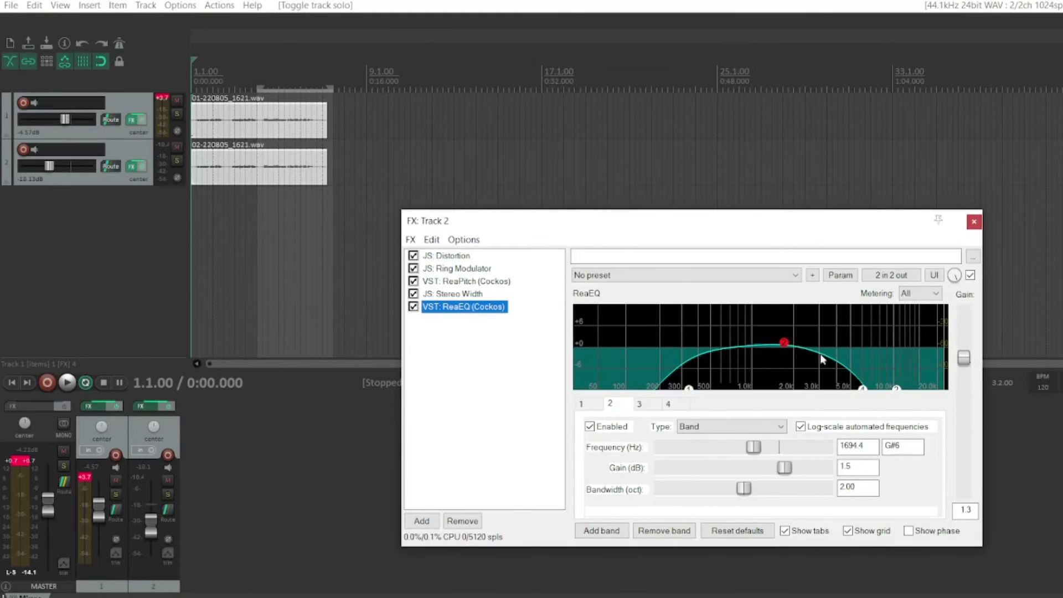
pyautogui.click(862, 387)
pyautogui.click(896, 388)
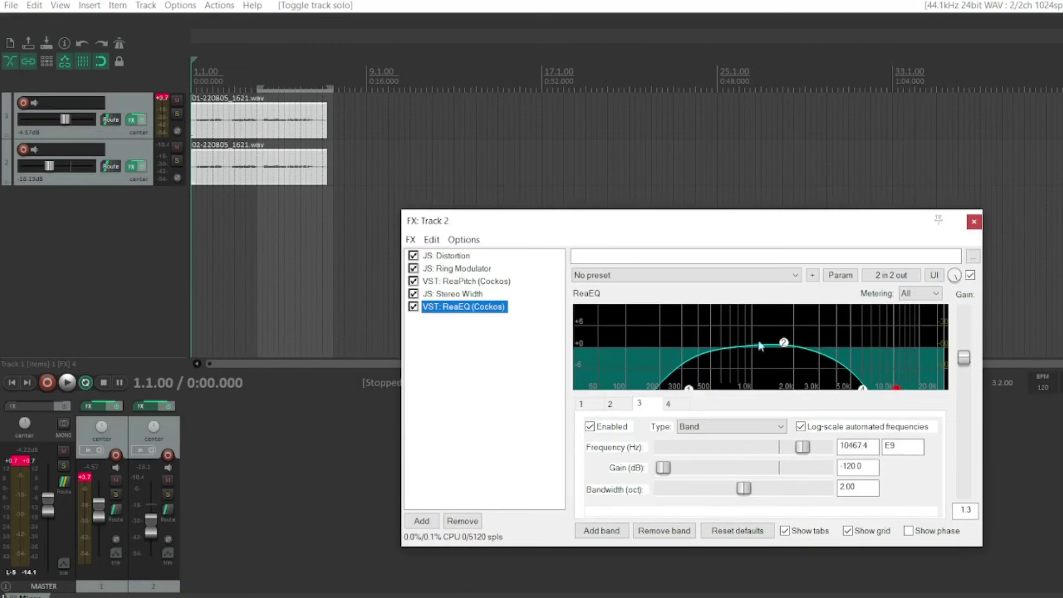
pyautogui.moveTo(897, 388); pyautogui.dragTo(878, 409)
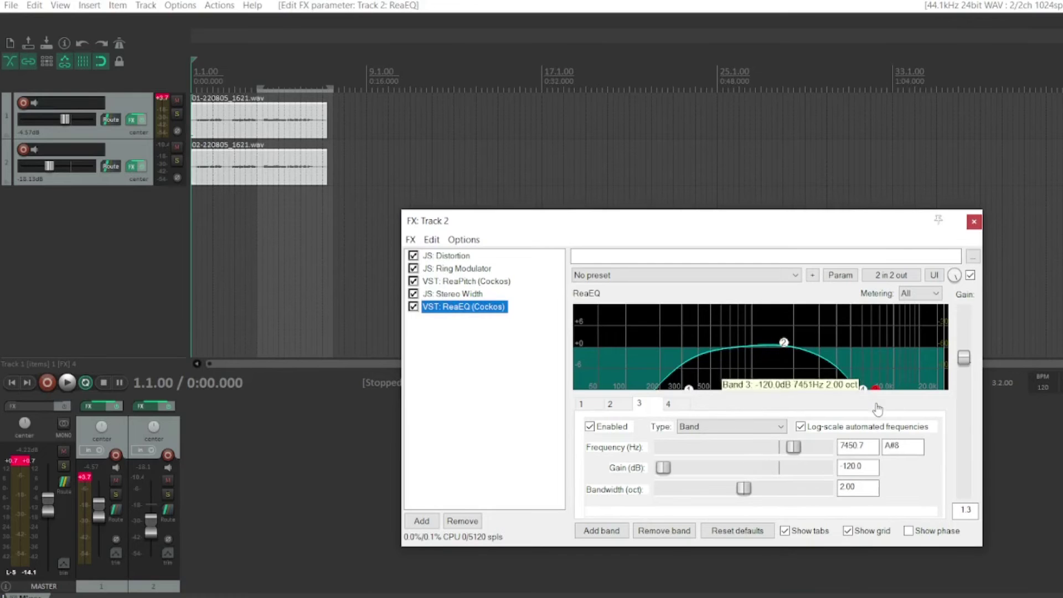
pyautogui.click(973, 222)
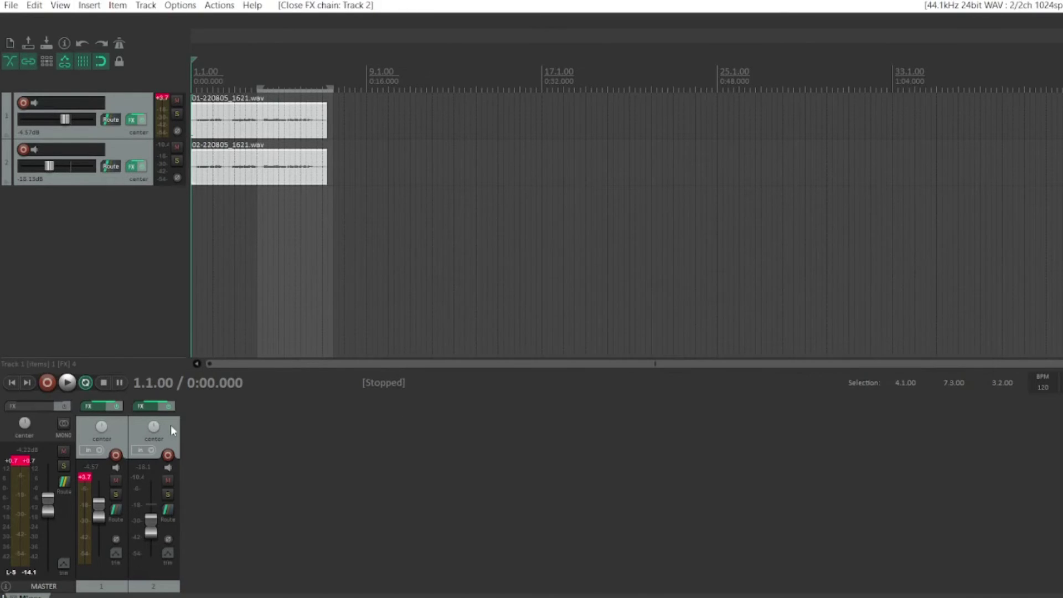
# Solo Track 2, listen to it alone, stop, then unsolo it.
pyautogui.click(168, 494)
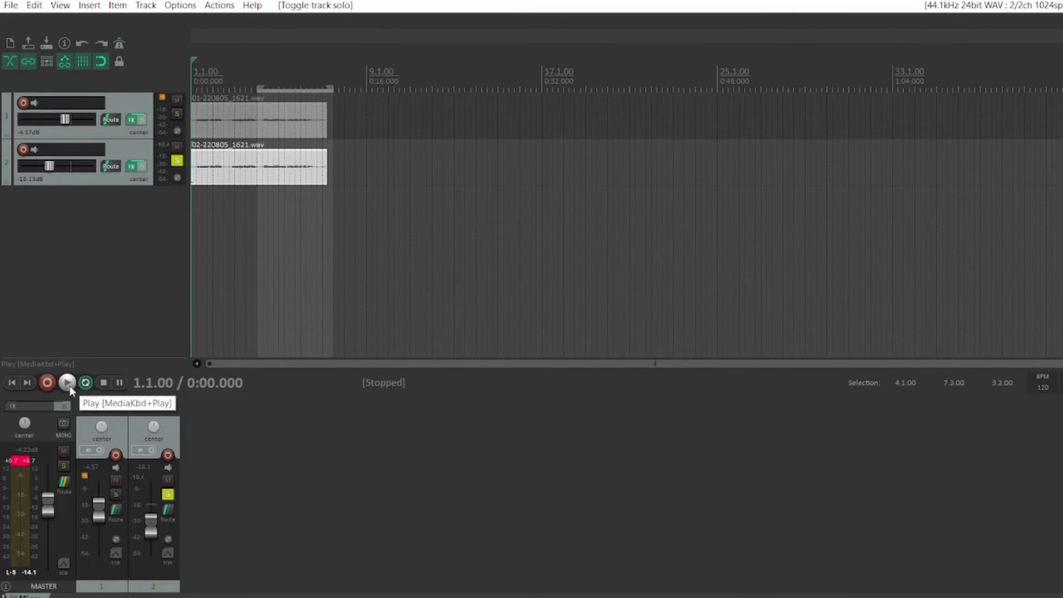
pyautogui.click(69, 388)
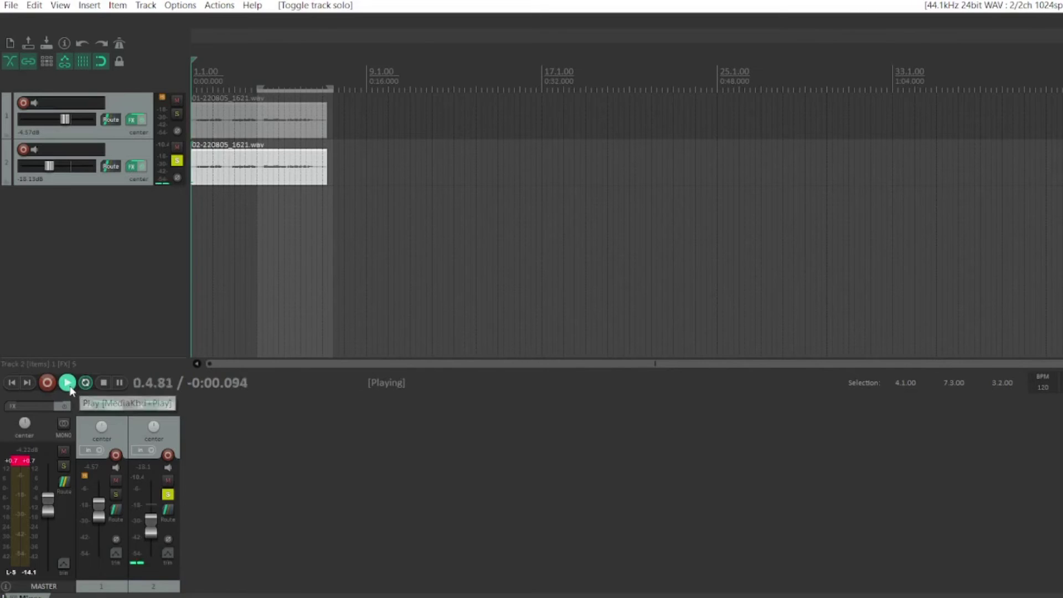
pyautogui.click(104, 383)
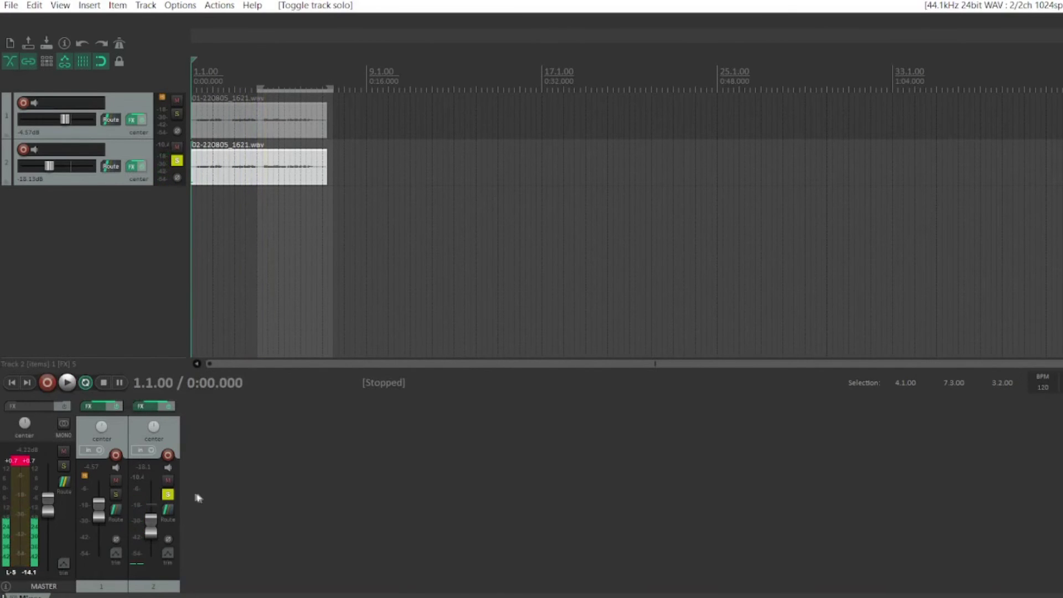
pyautogui.click(169, 494)
# Play both tracks and adjust Track 2's fader until it reads -9.25 dB.
pyautogui.click(66, 383)
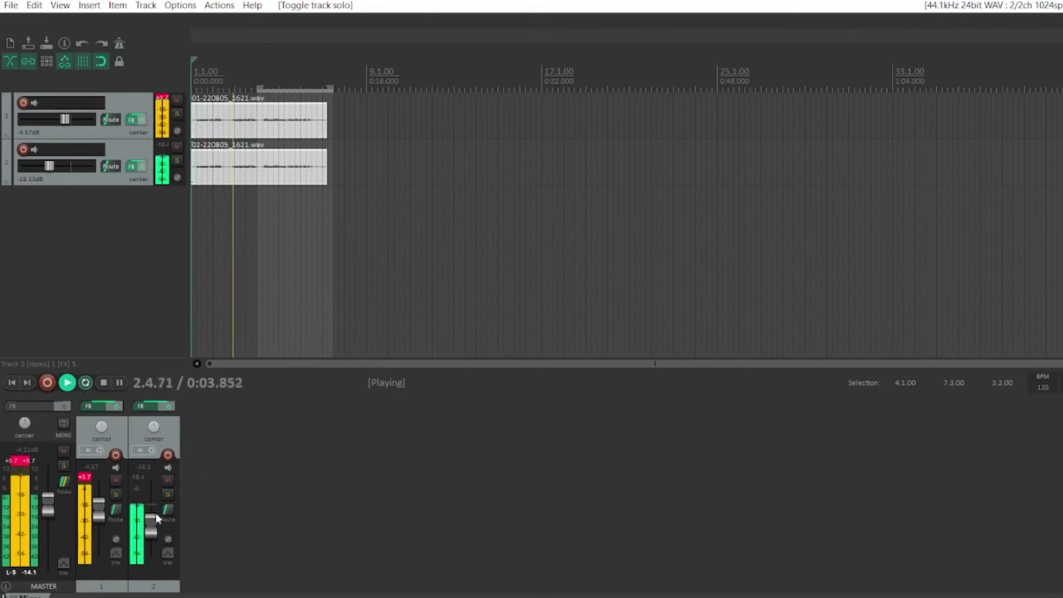
pyautogui.moveTo(153, 530)
pyautogui.mouseDown()
pyautogui.moveTo(152, 516)
pyautogui.moveTo(145, 528)
pyautogui.mouseUp()
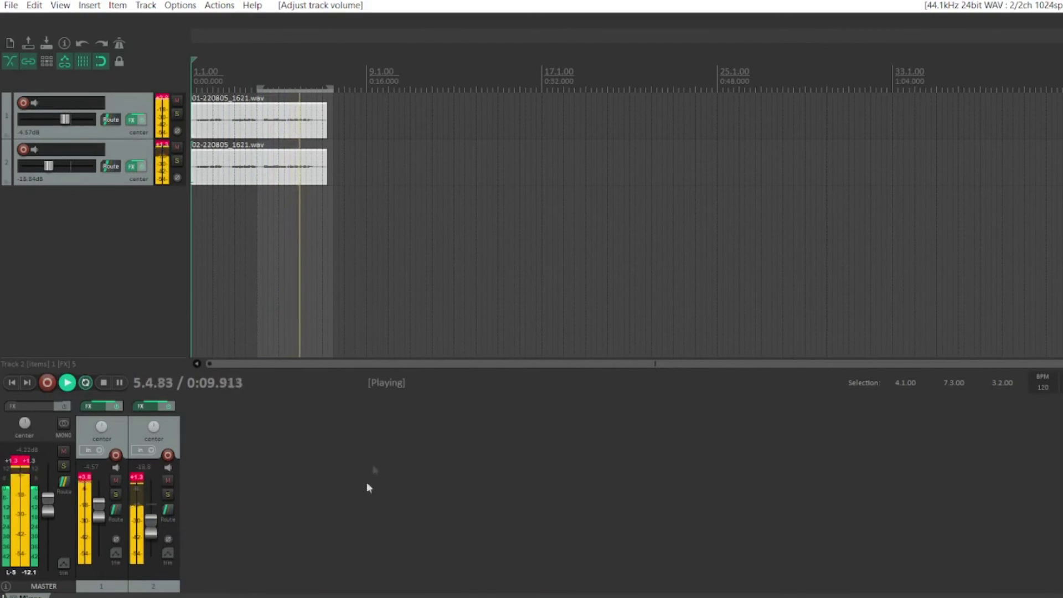
pyautogui.press('space')
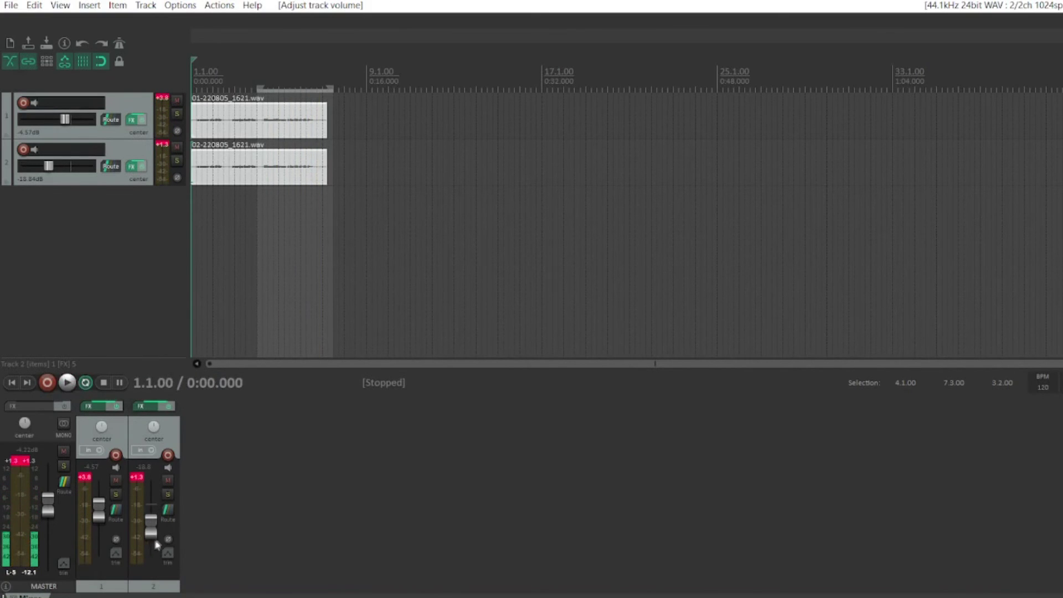
pyautogui.moveTo(153, 535)
pyautogui.mouseDown()
pyautogui.moveTo(176, 518)
pyautogui.moveTo(158, 521)
pyautogui.moveTo(158, 534)
pyautogui.mouseUp()
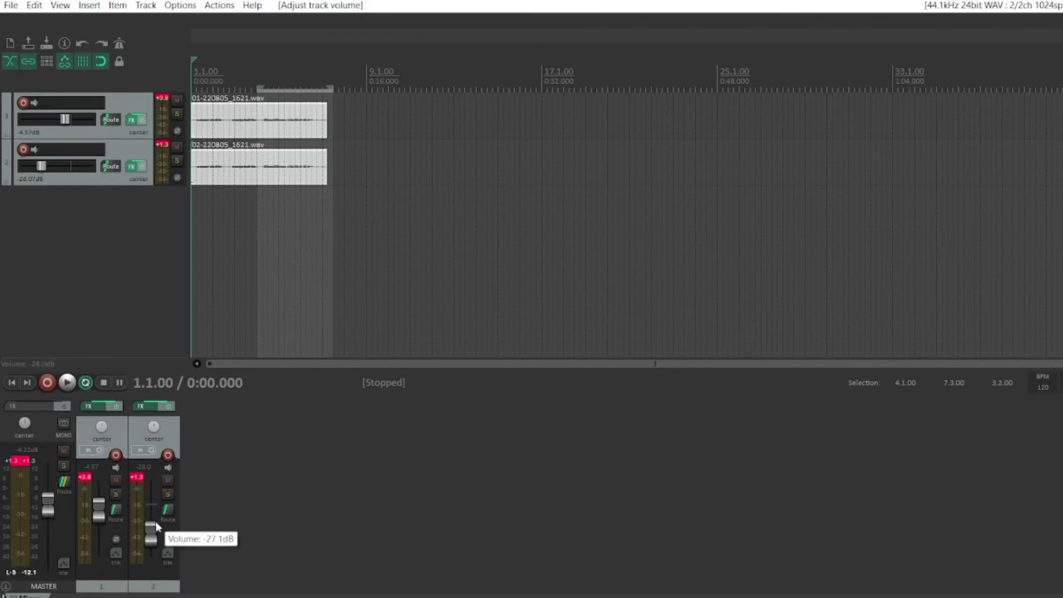
pyautogui.moveTo(154, 525); pyautogui.dragTo(155, 507)
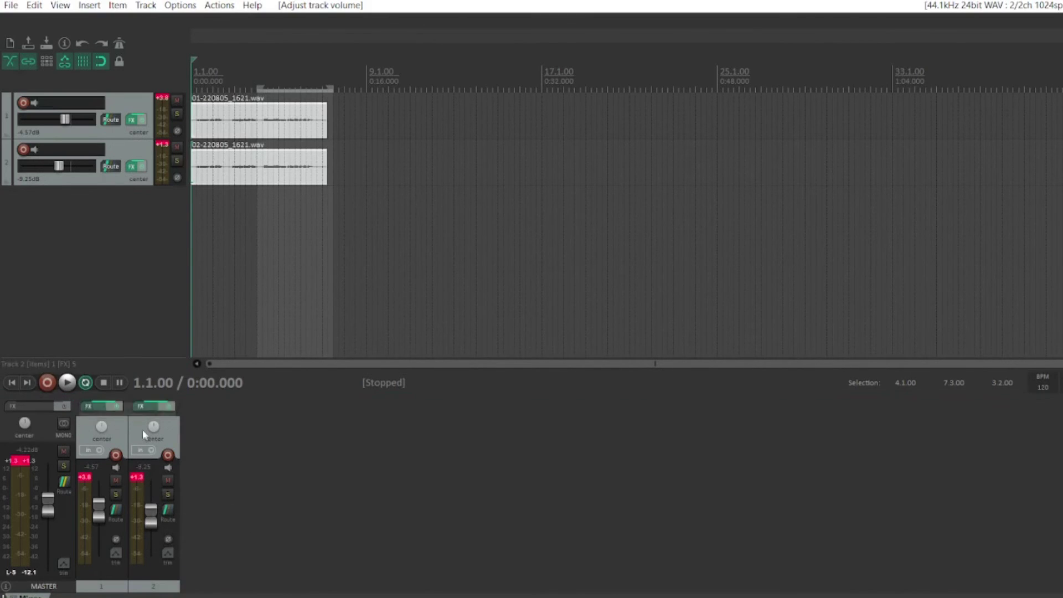